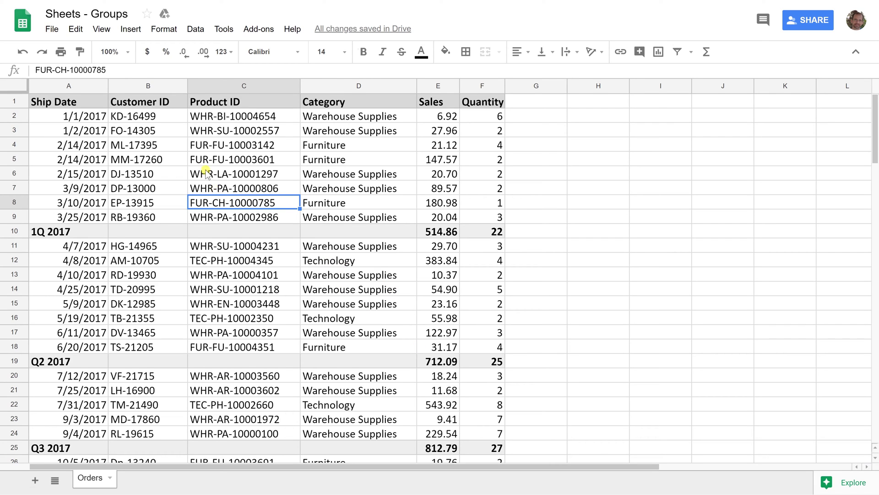
Inspect the 1Q 2017 sales subtotal and 2017 total sales formulas.
left_click(176, 161)
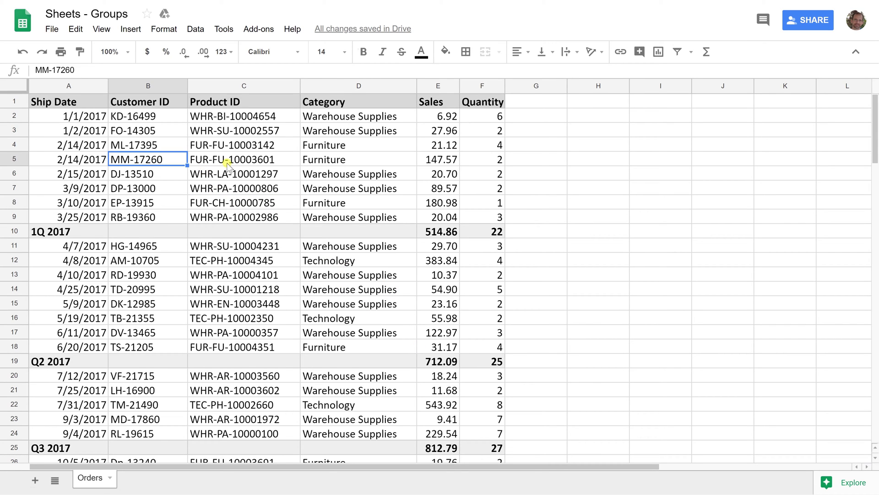
left_click(432, 231)
scroll(437, 270, "down", 2)
scroll(437, 270, "down", 4)
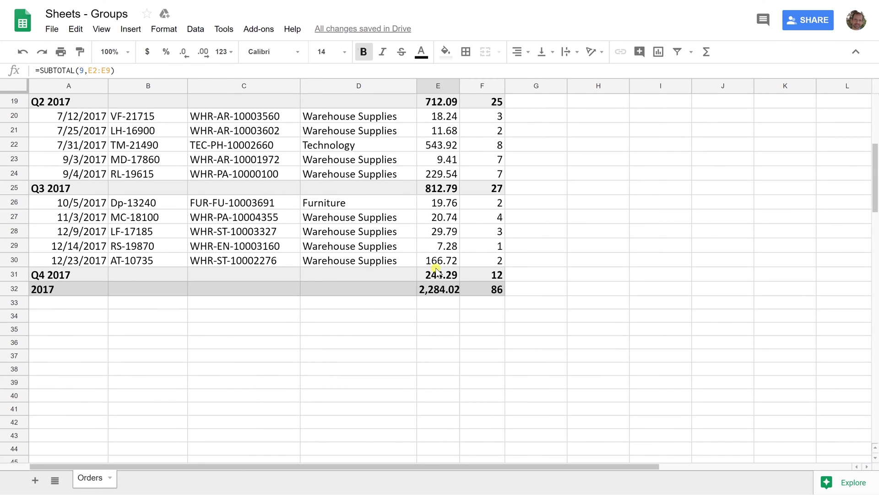
left_click(433, 293)
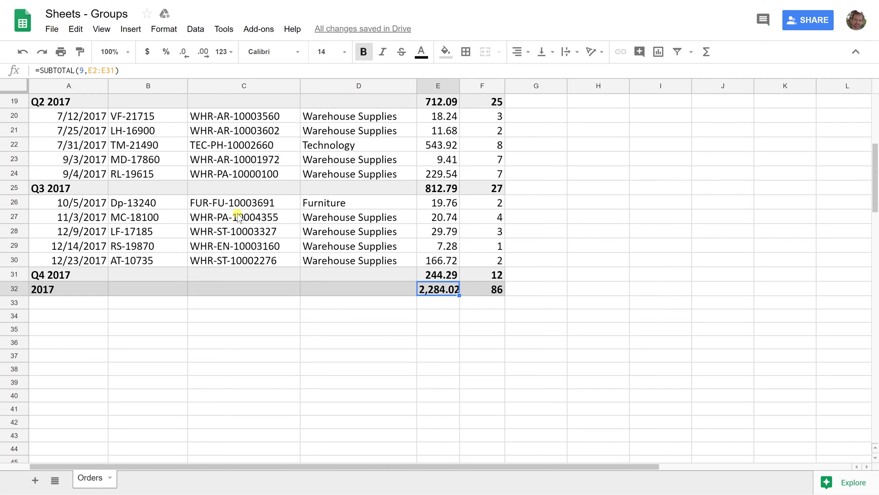
scroll(278, 207, "up", 6)
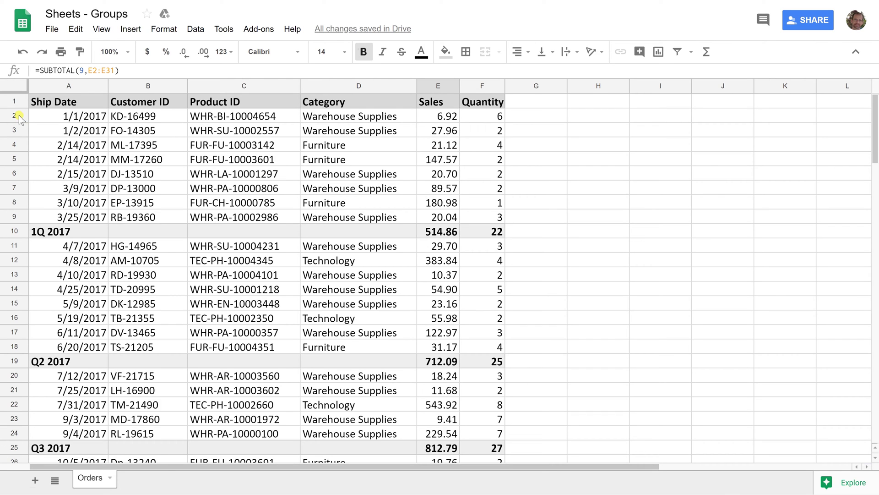
Recheck the 1Q 2017 subtotal and 2017 grand total formulas.
key("Up")
left_click(342, 203)
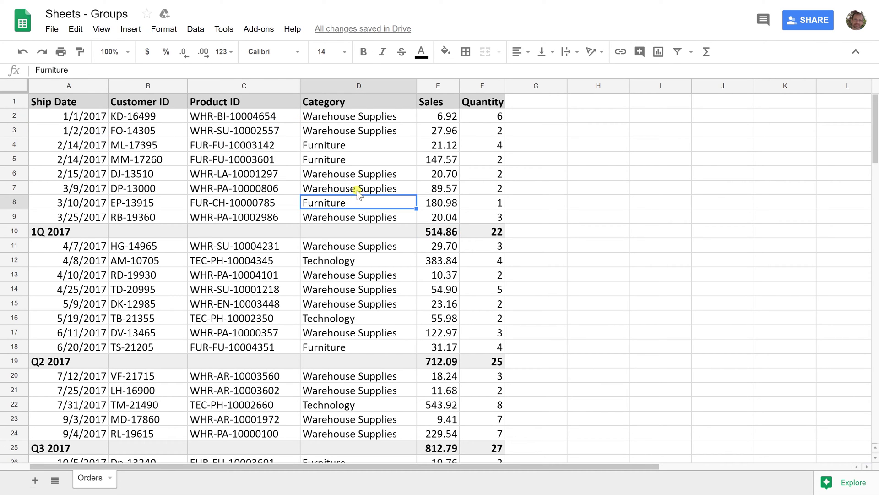
left_click(435, 232)
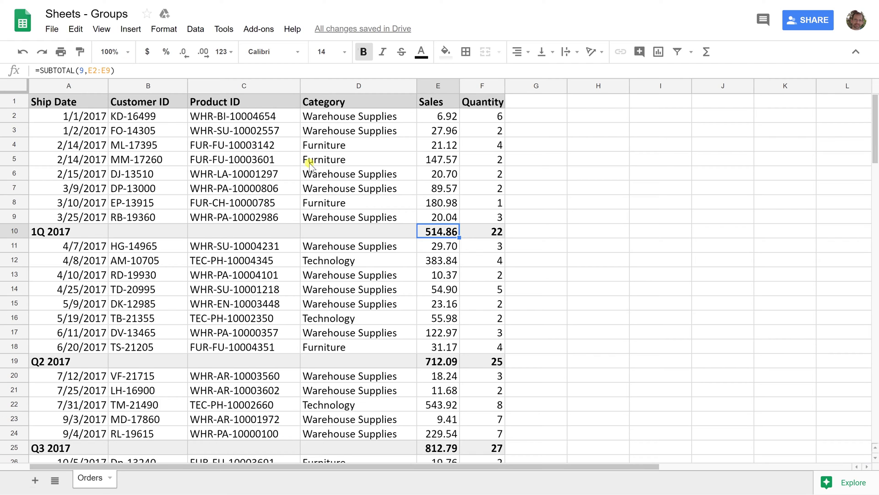
scroll(342, 175, "down", 4)
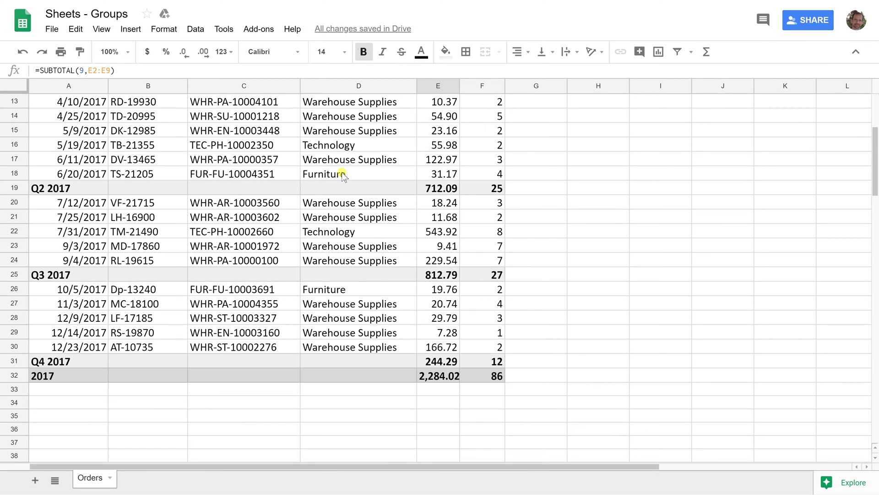
scroll(343, 174, "down", 2)
left_click(430, 289)
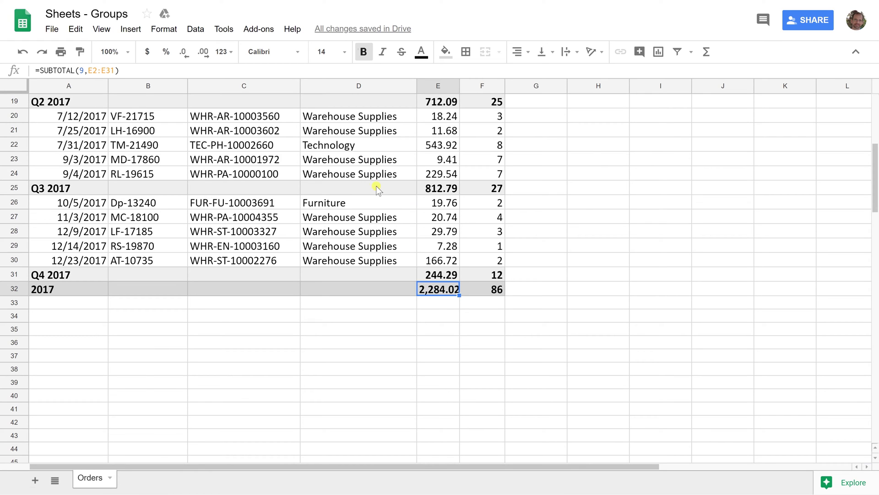
left_click(211, 270)
scroll(209, 260, "up", 5)
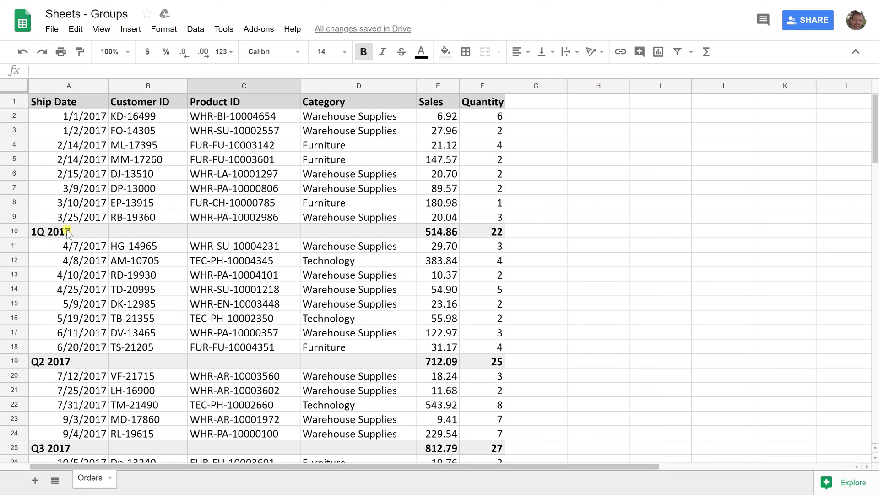
scroll(89, 345, "down", 5)
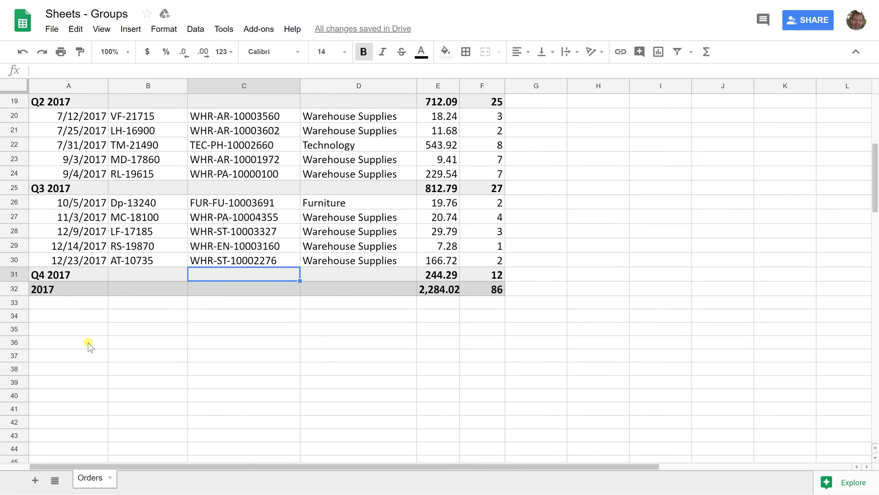
scroll(93, 345, "up", 6)
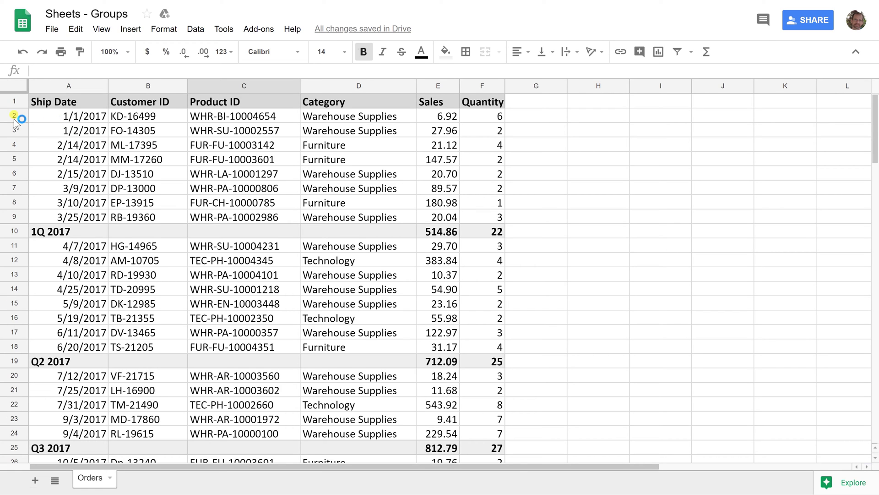
Group the first-quarter order rows 2–9.
left_click_drag(14, 116, 15, 217)
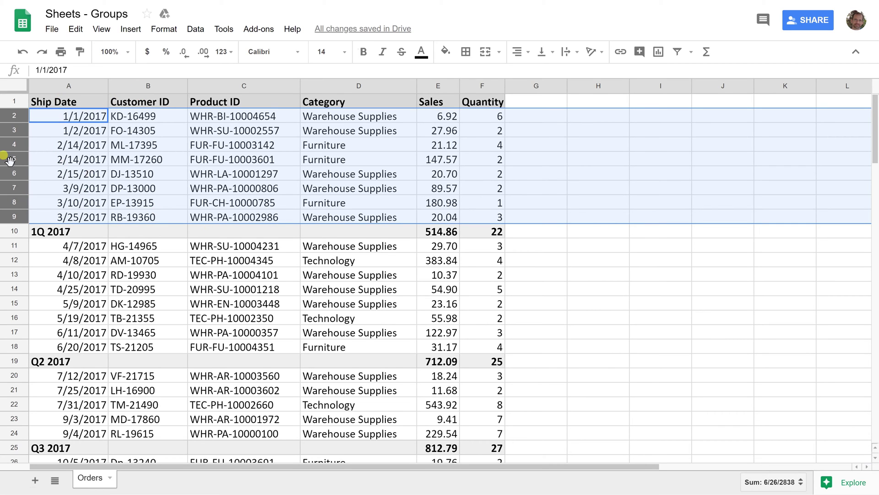
right_click(54, 159)
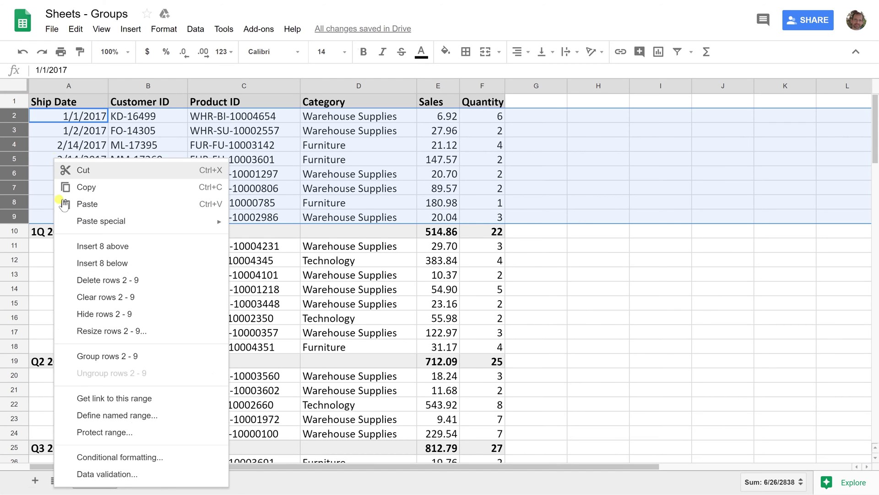
left_click(86, 357)
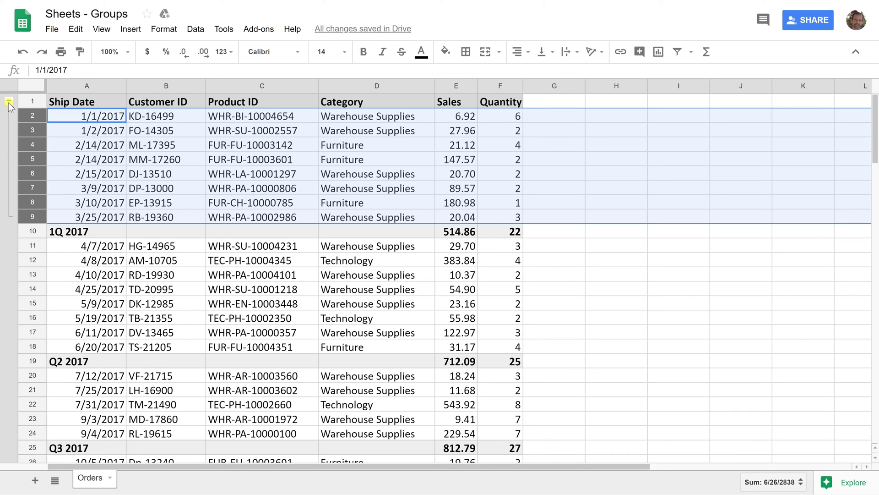
Collapse the first-quarter group and group second-quarter rows 11–18.
left_click(9, 101)
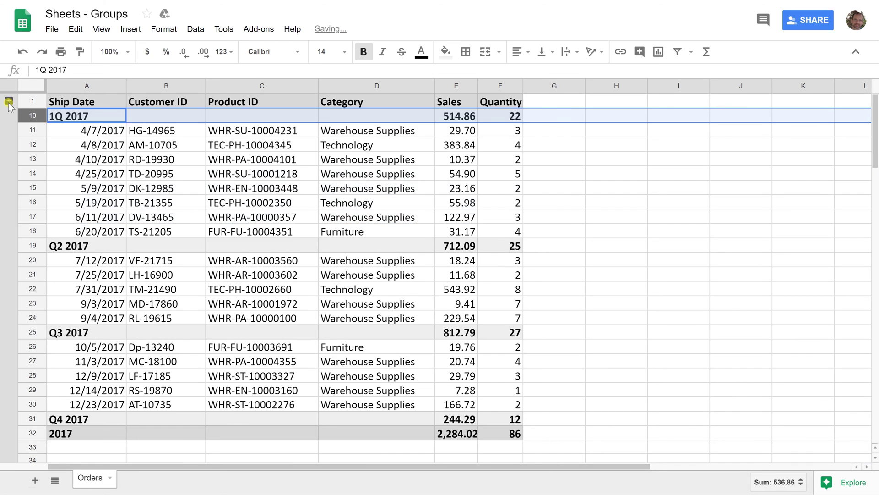
left_click(458, 115)
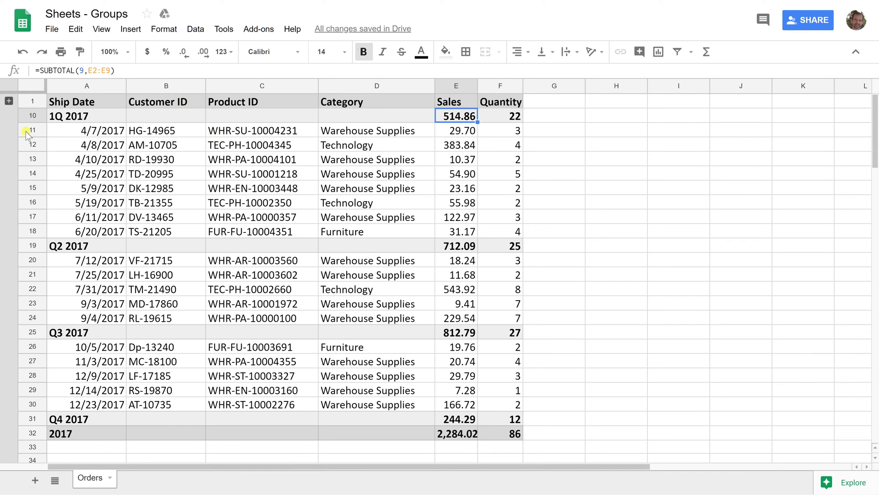
left_click_drag(25, 131, 32, 232)
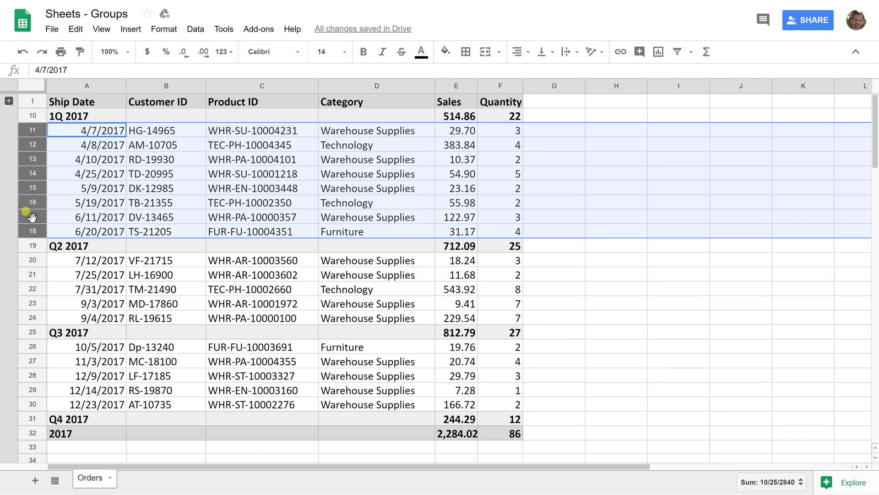
right_click(37, 273)
left_click(59, 410)
Group third-quarter rows 20–24 and fourth-quarter rows 26–30.
left_click_drag(32, 260, 32, 405)
right_click(32, 316)
left_click(60, 391)
right_click(28, 388)
left_click(64, 245)
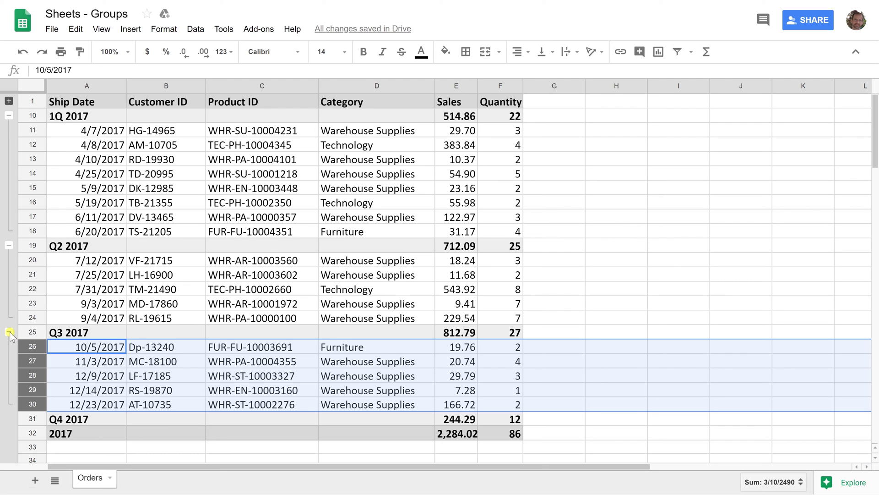
Collapse the fourth, third and second quarter groups.
left_click(9, 333)
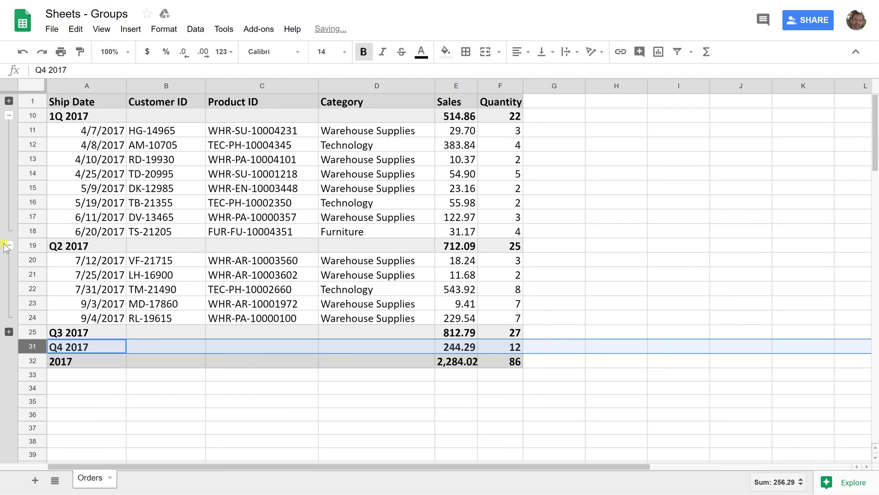
left_click(9, 245)
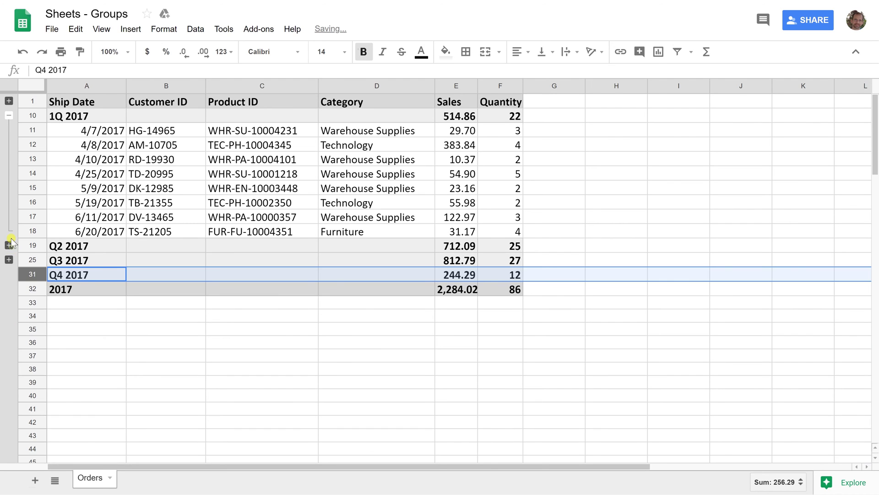
left_click(9, 115)
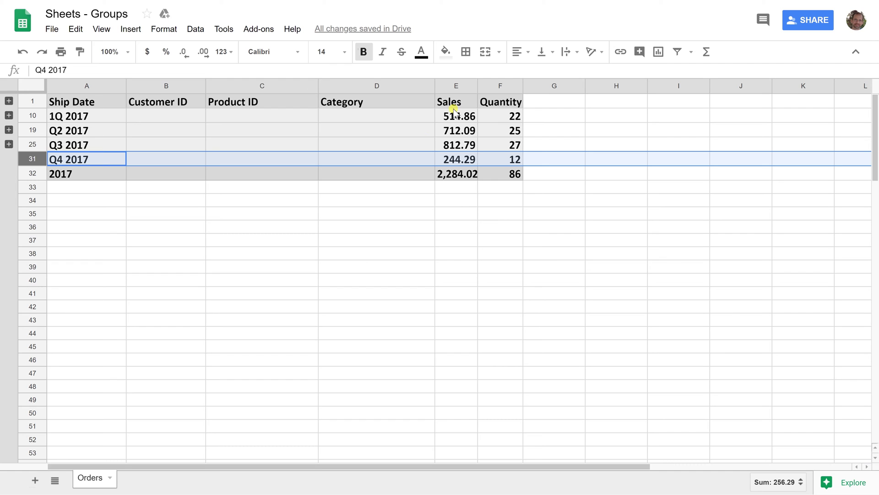
Expand all four quarterly row groups again.
left_click(8, 100)
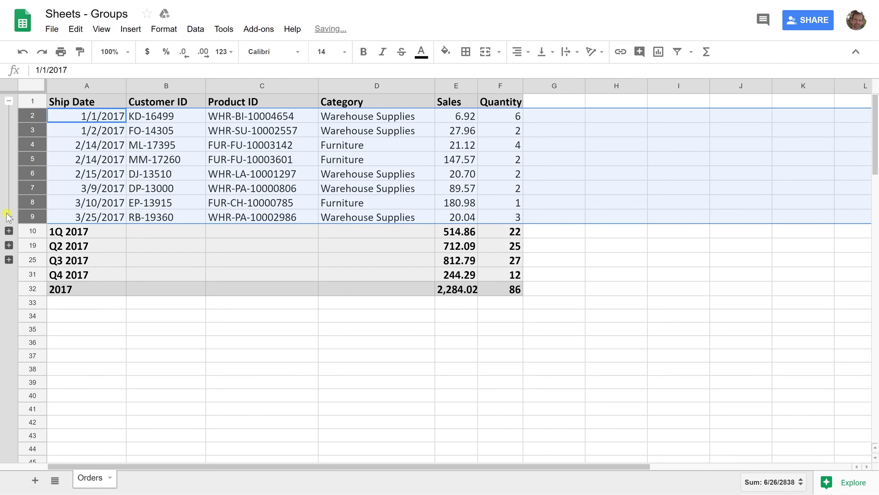
left_click(8, 231)
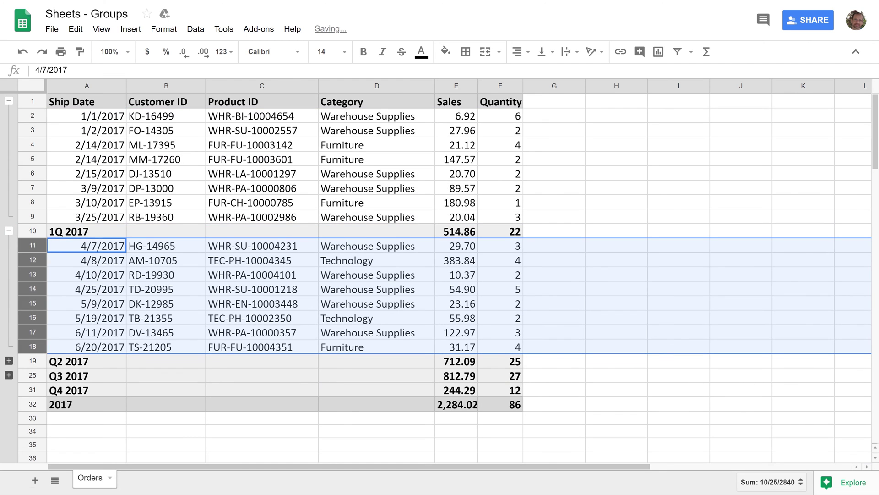
left_click(9, 360)
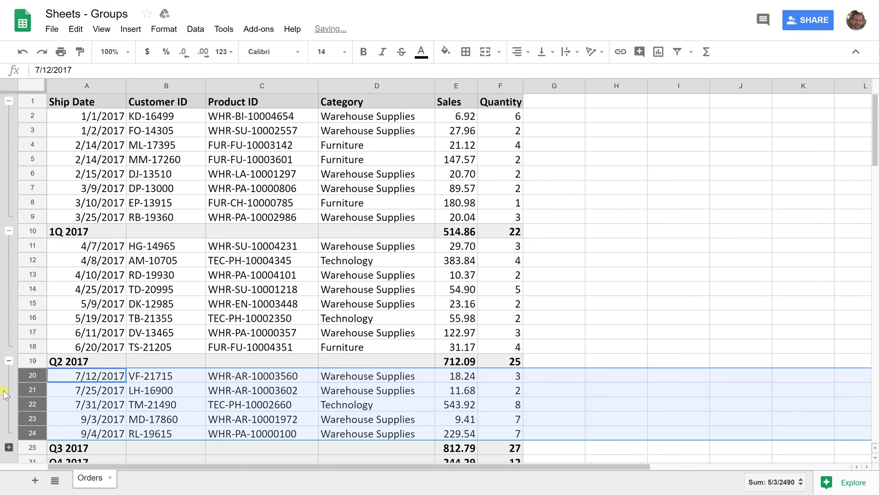
left_click(10, 448)
scroll(75, 238, "down", 5)
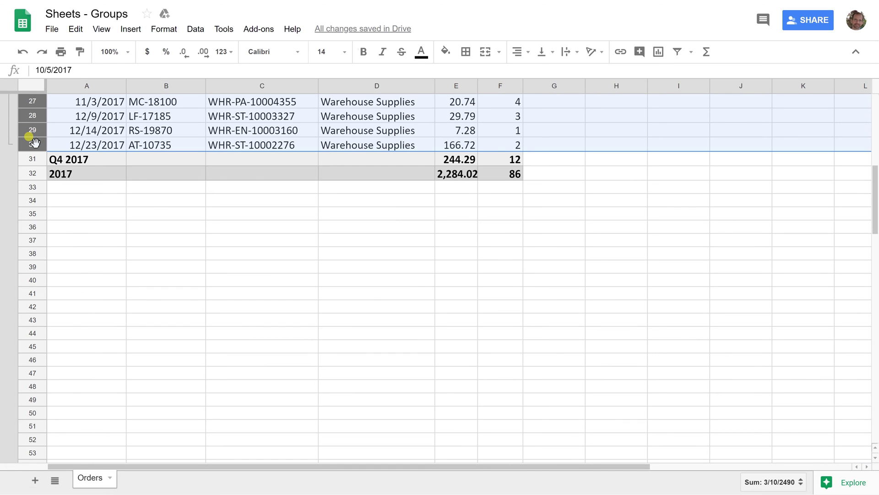
Select rows 2–31 from Q4 2017 up to the first order and open their row options.
left_click(33, 159)
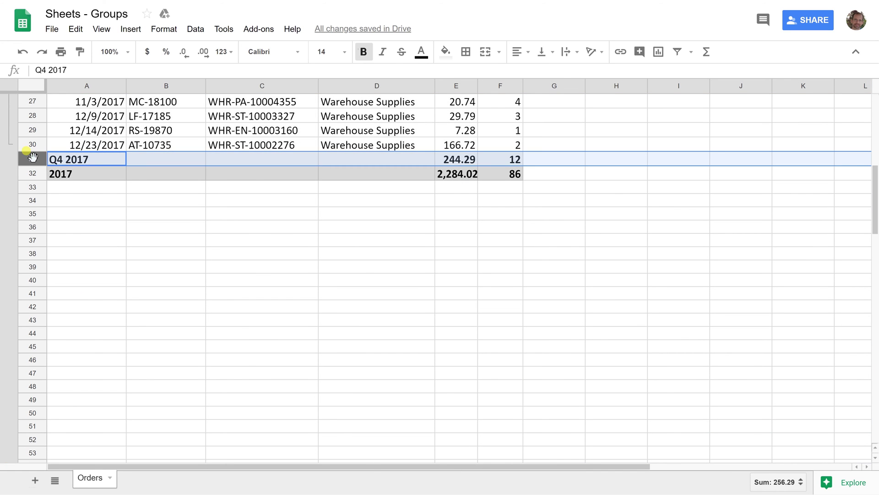
left_click_drag(32, 159, 33, 160)
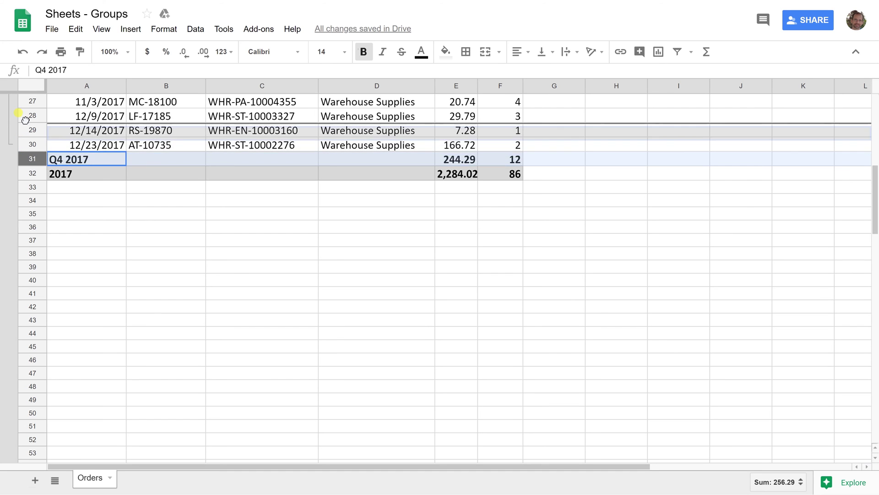
left_click_drag(33, 160, 34, 203)
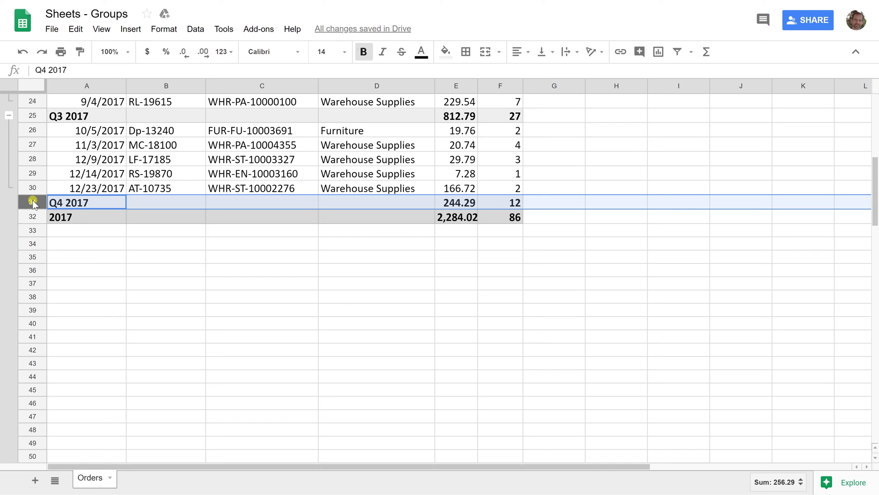
left_click_drag(33, 204, 33, 199)
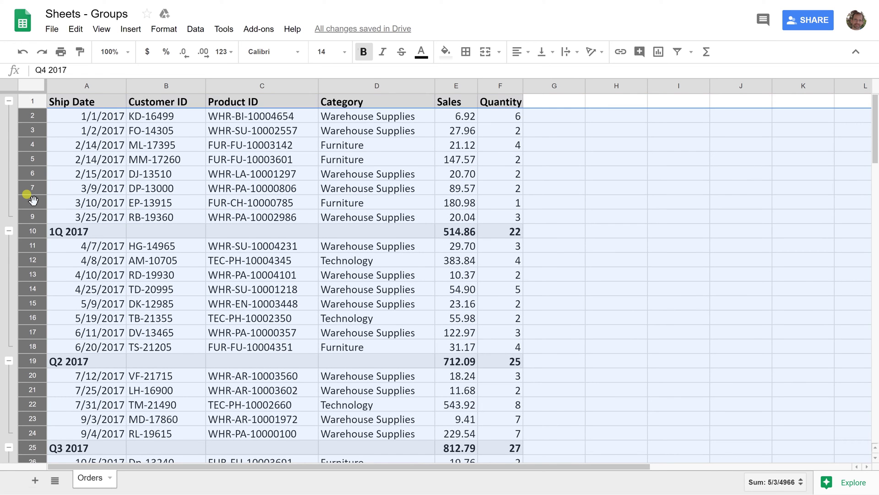
left_click_drag(33, 201, 34, 182)
right_click(35, 182)
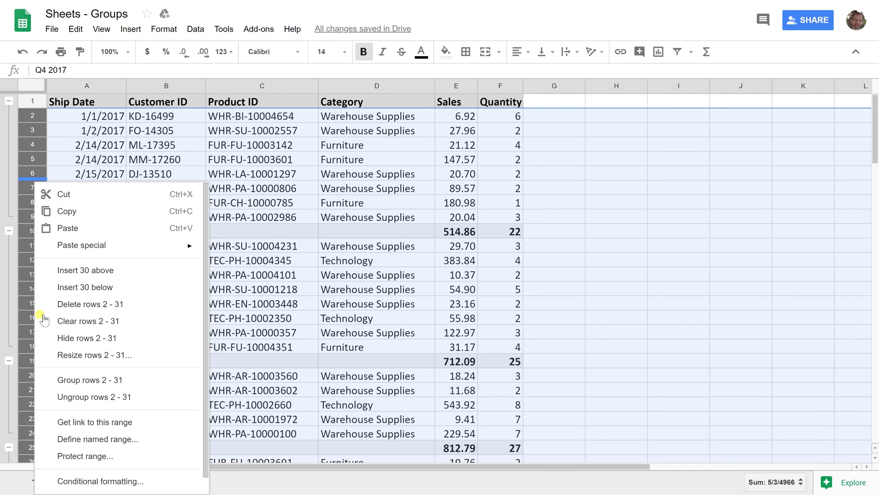
Create the outer rows 2–31 group, then collapse and re-expand the first quarter.
left_click(54, 386)
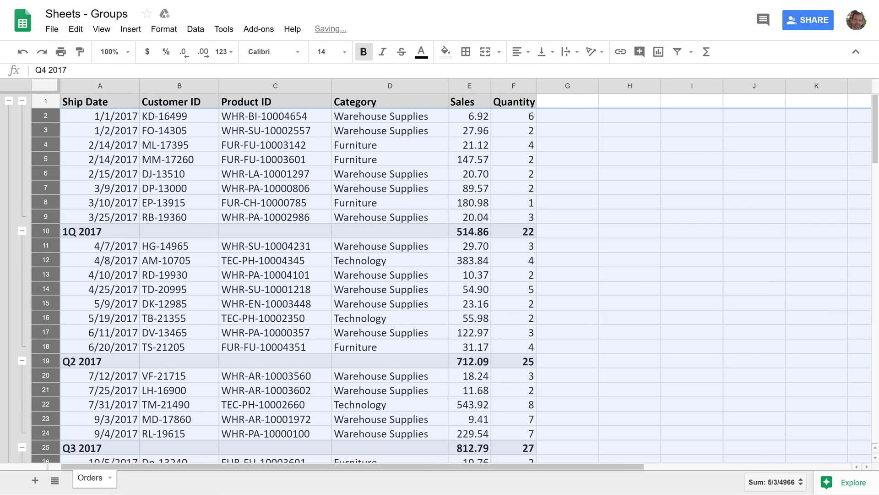
left_click(21, 231)
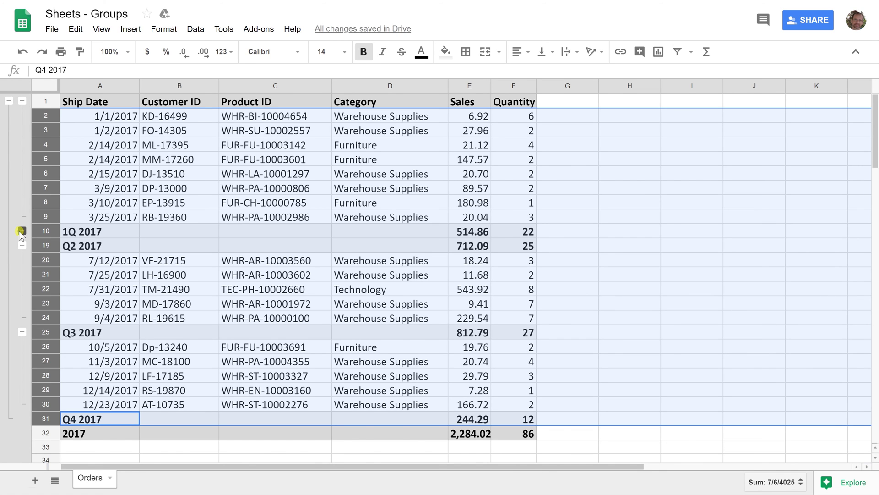
left_click(21, 231)
Collapse and re-expand the whole 2017 group, then select a Product ID cell.
left_click(9, 100)
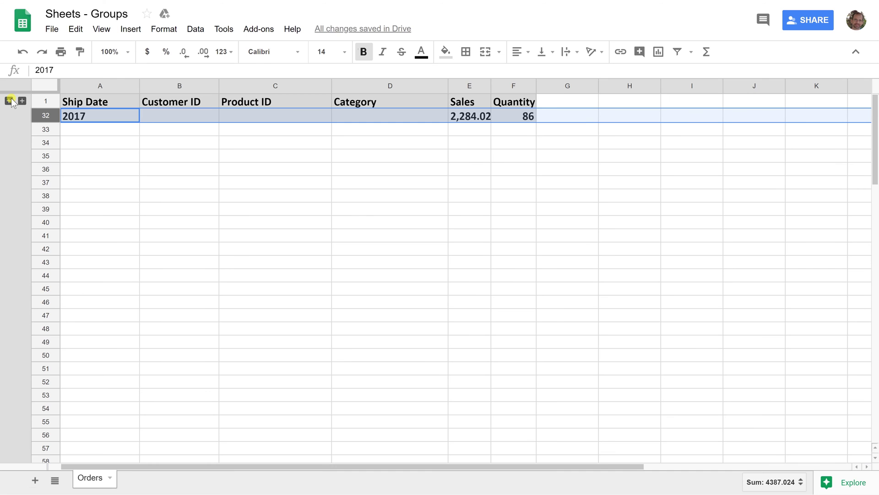
left_click(10, 100)
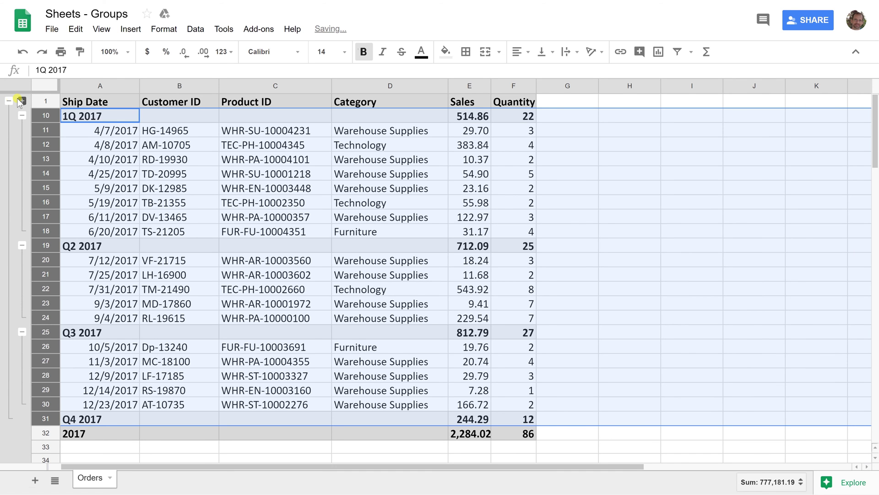
left_click(22, 101)
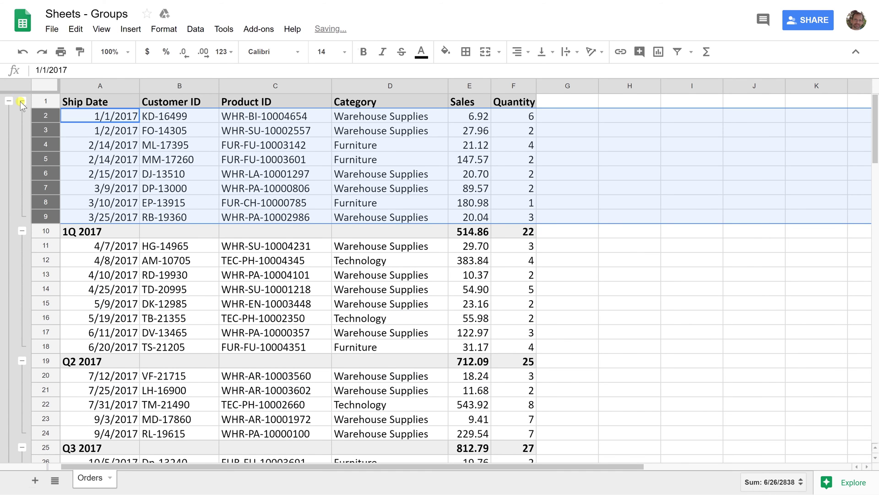
left_click(266, 188)
left_click(279, 86)
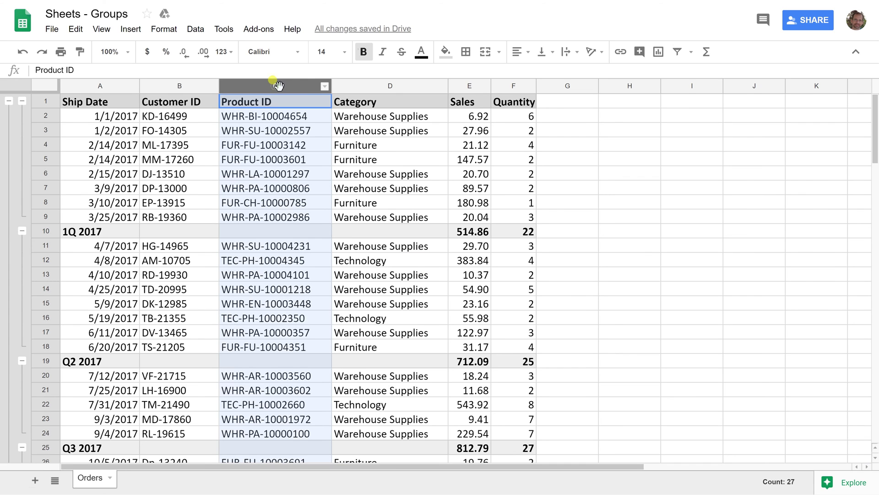
left_click(339, 86, "shift")
right_click(346, 86)
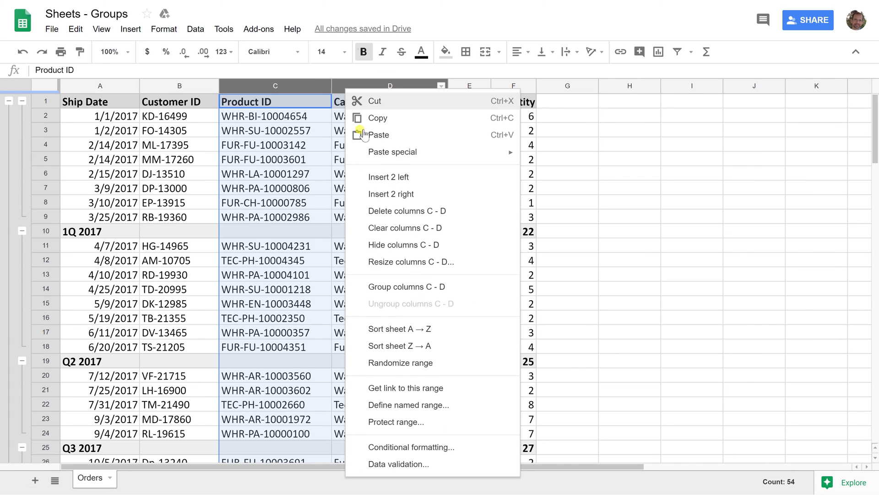
left_click(383, 293)
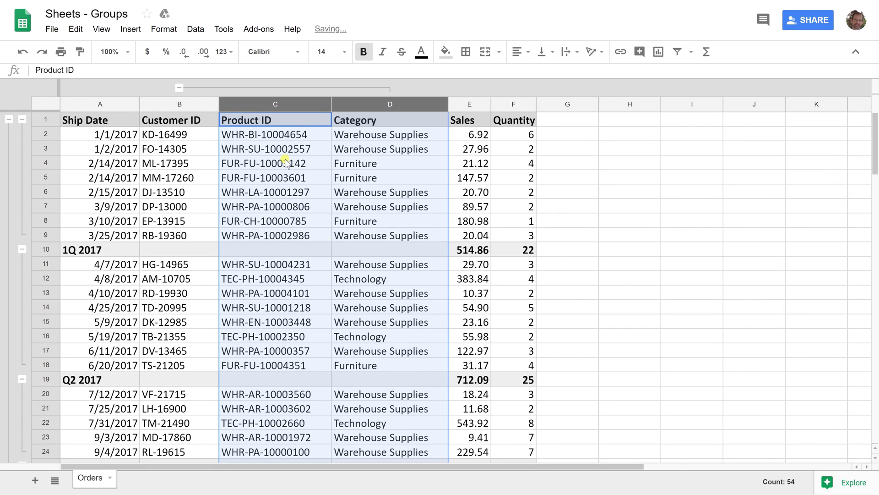
left_click(179, 88)
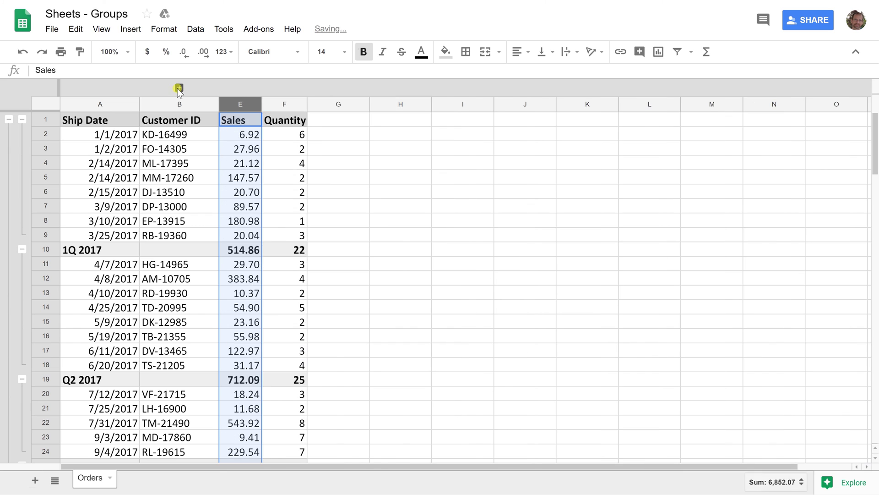
left_click(179, 88)
left_click(281, 147)
left_click_drag(45, 217, 36, 127)
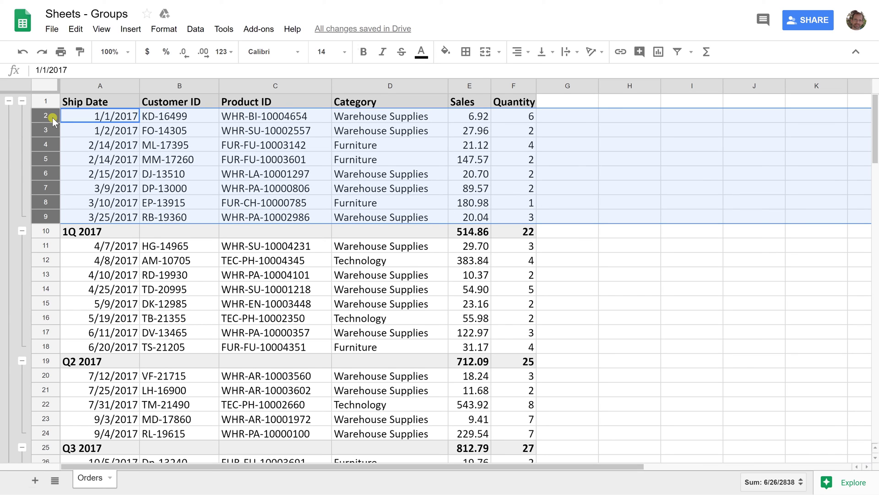
Collapse and re-expand the first-quarter rows 2–9 group, clearing the row selection.
left_click(85, 117)
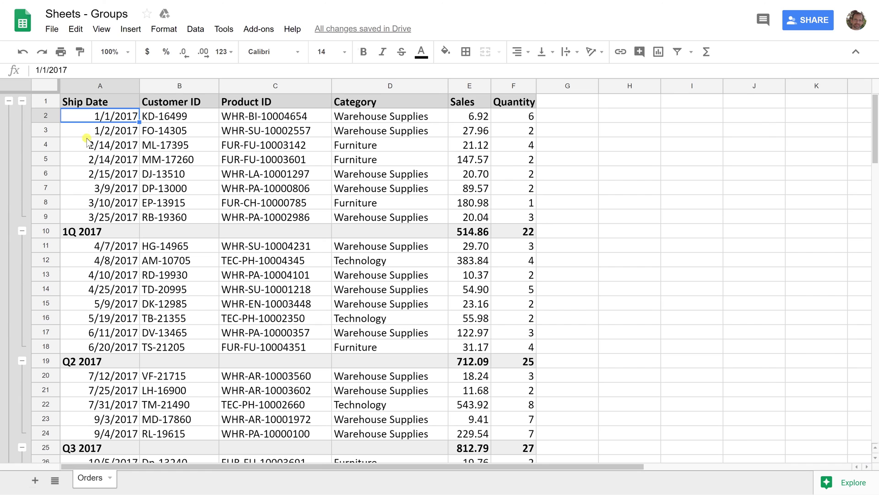
left_click(22, 101)
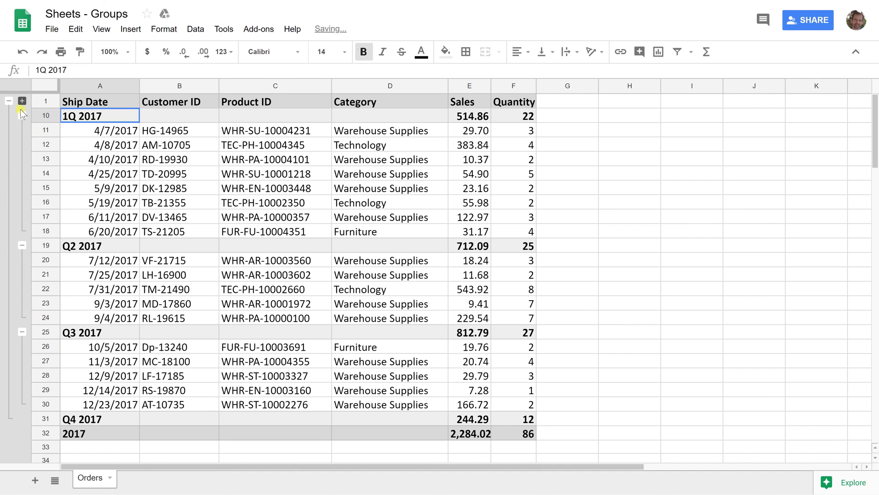
left_click(23, 99)
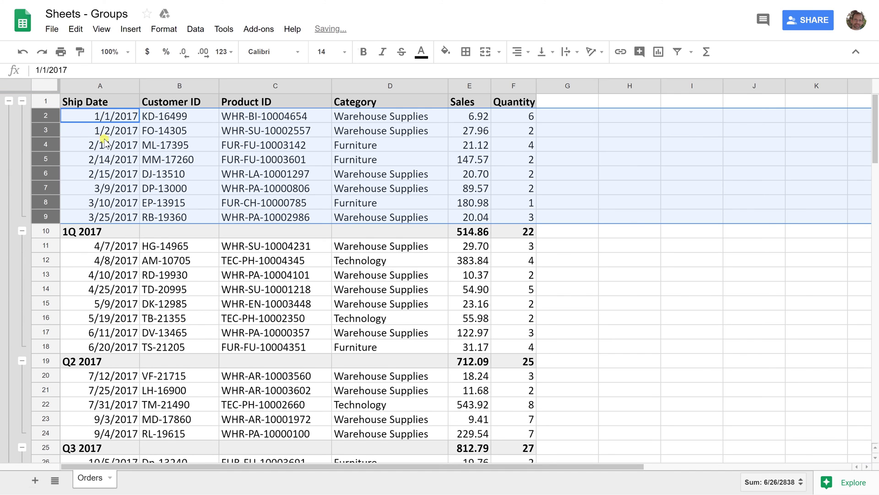
left_click(118, 145)
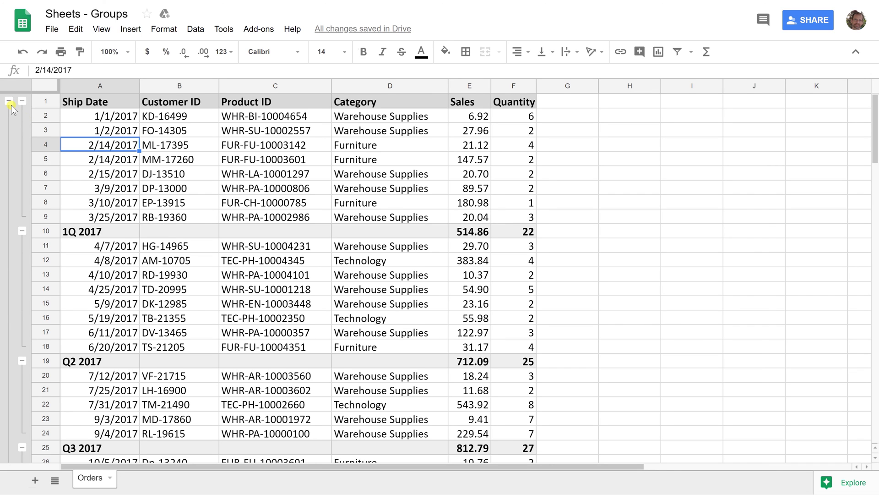
Move the row-group +/- buttons to the bottom, back to the top, then dismiss the menu.
right_click(15, 129)
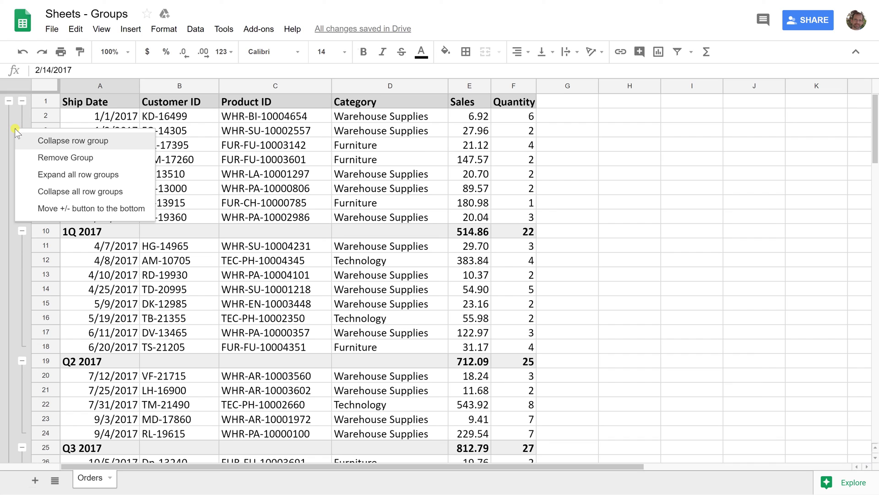
left_click(28, 209)
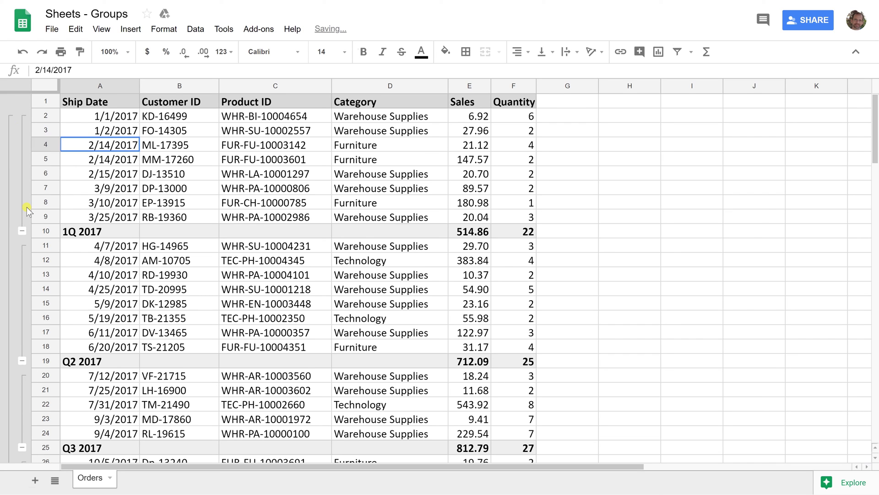
right_click(16, 201)
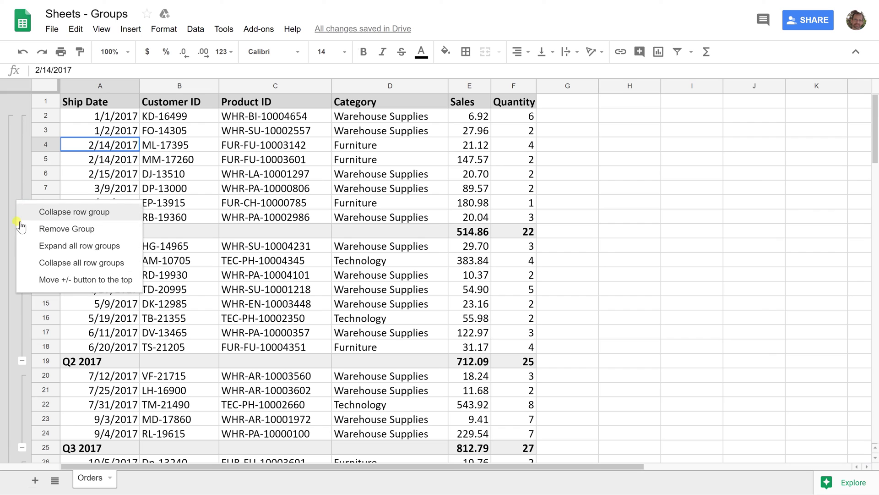
left_click(42, 280)
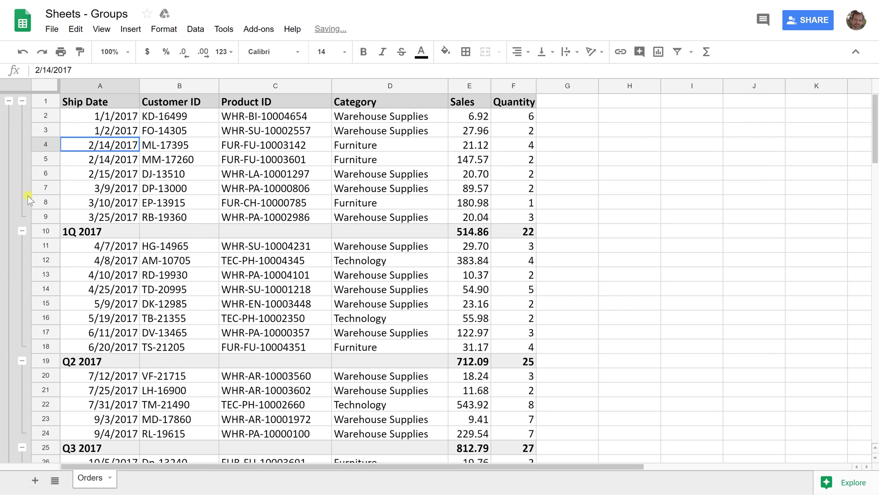
right_click(24, 170)
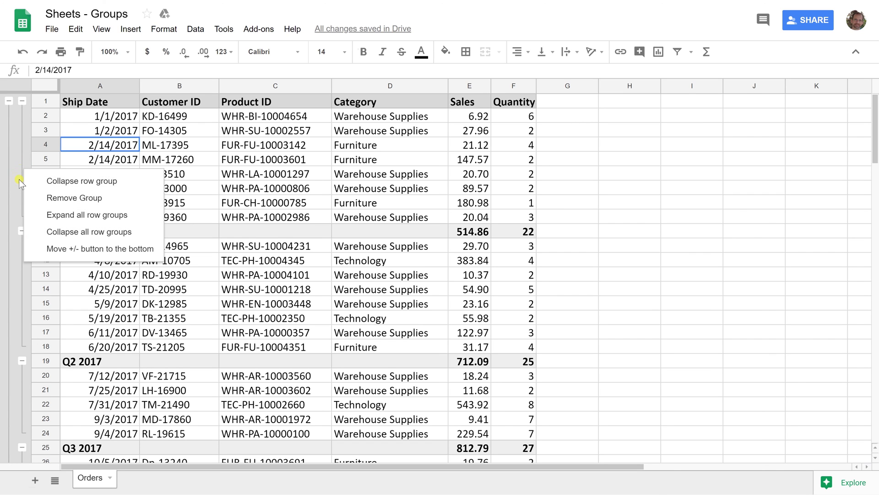
left_click(204, 184)
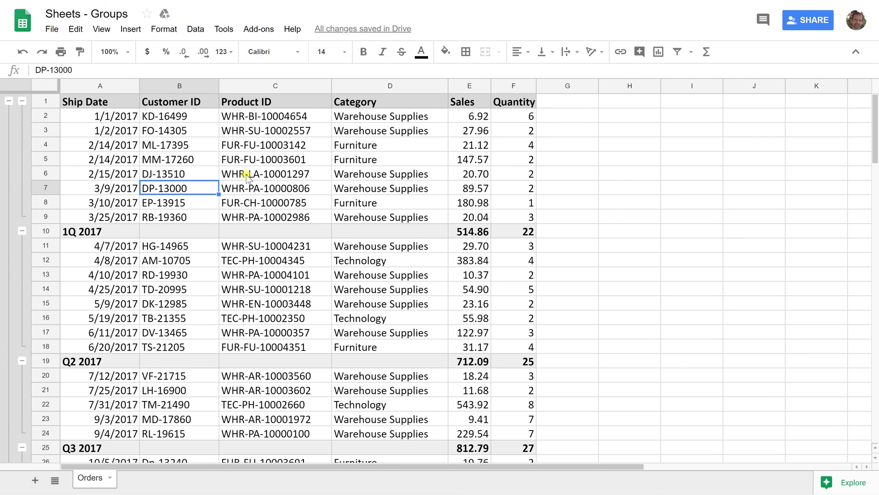